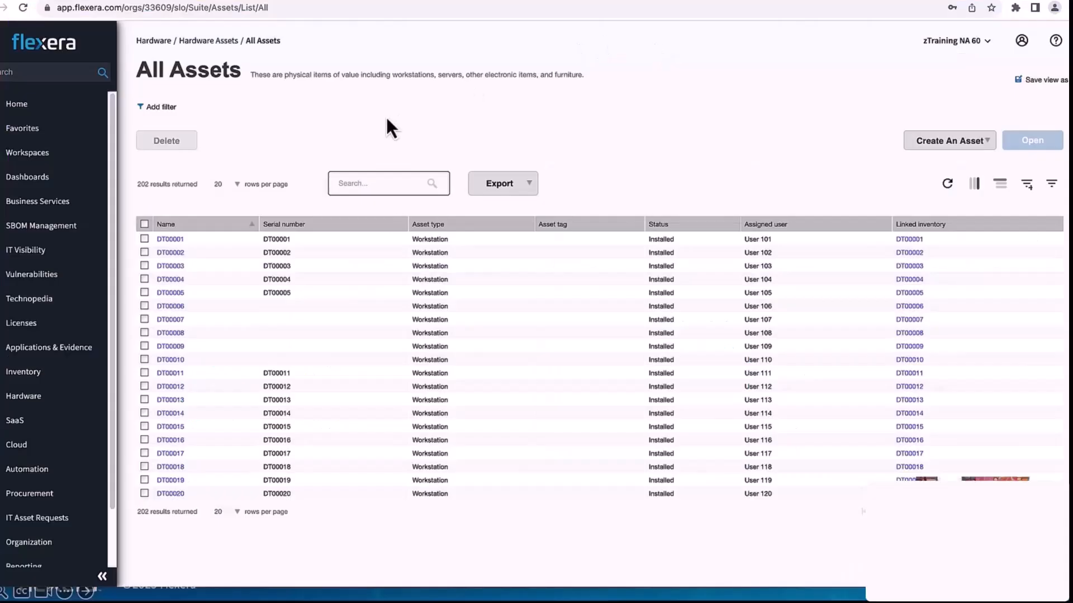
Open the properties of asset DT00001 and review the available asset types
click(178, 241)
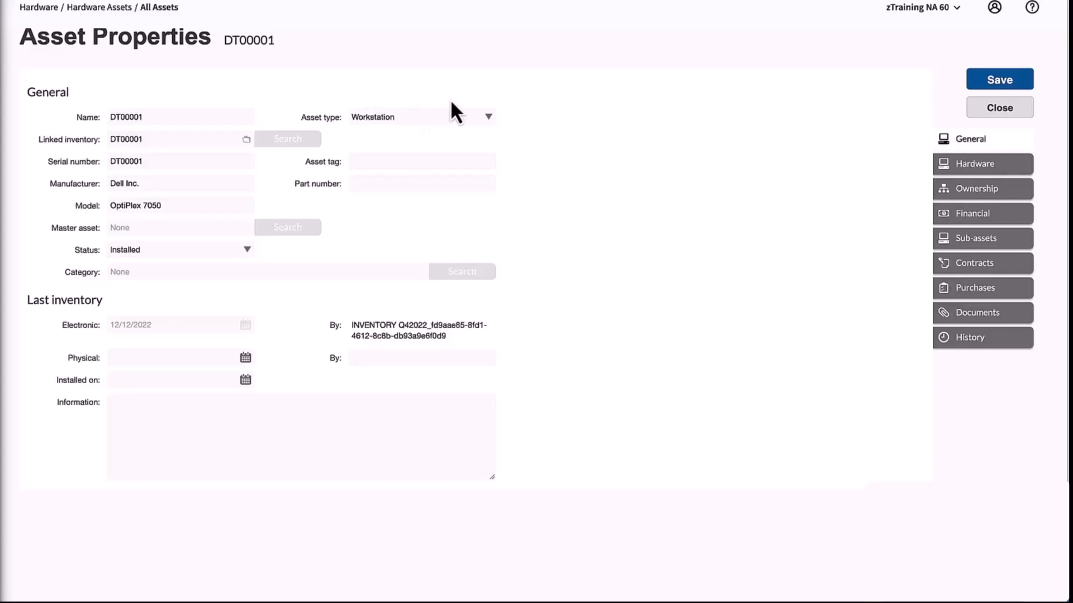
click(489, 118)
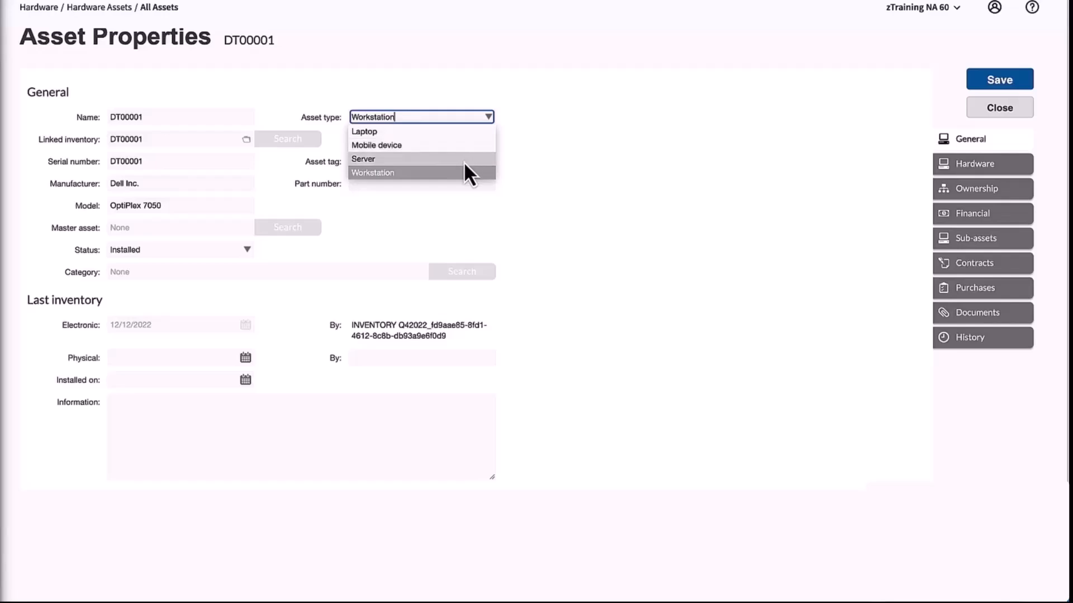
click(489, 118)
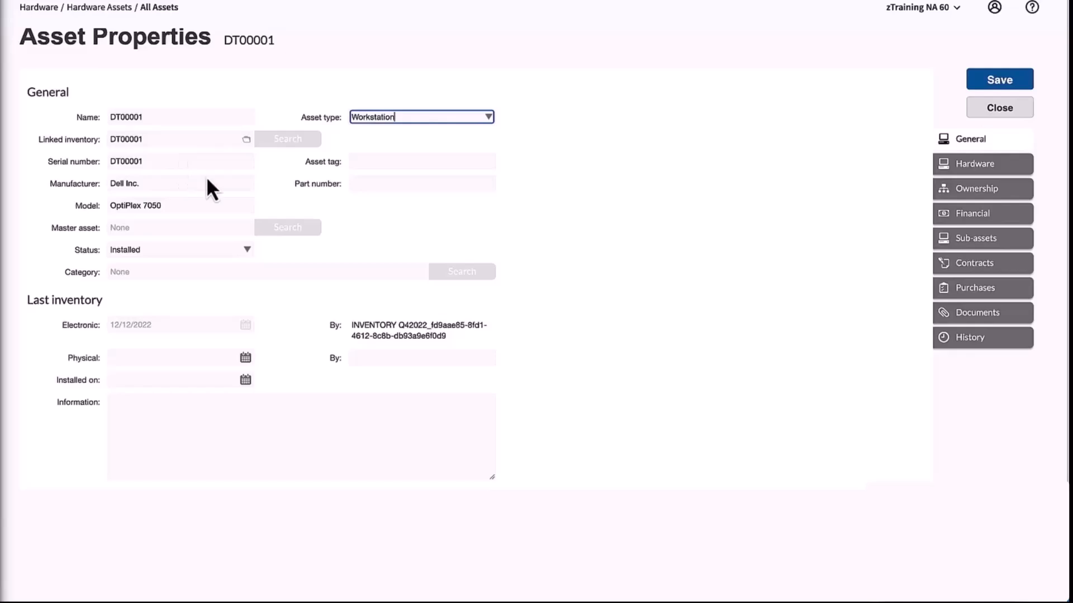
Look up the assets available as the master asset, and close the list without selecting one
click(183, 227)
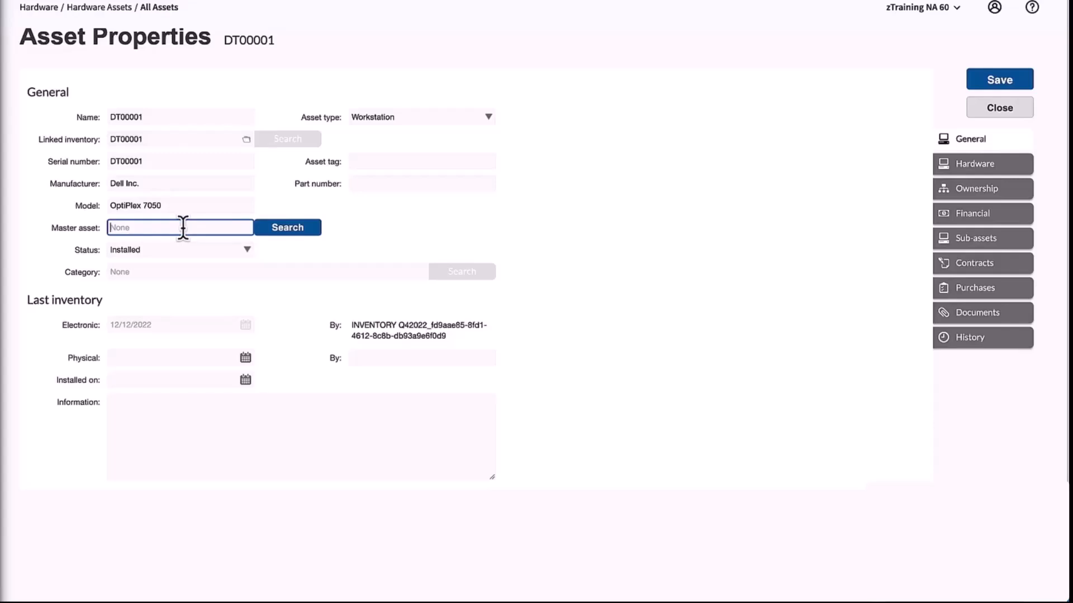
click(291, 229)
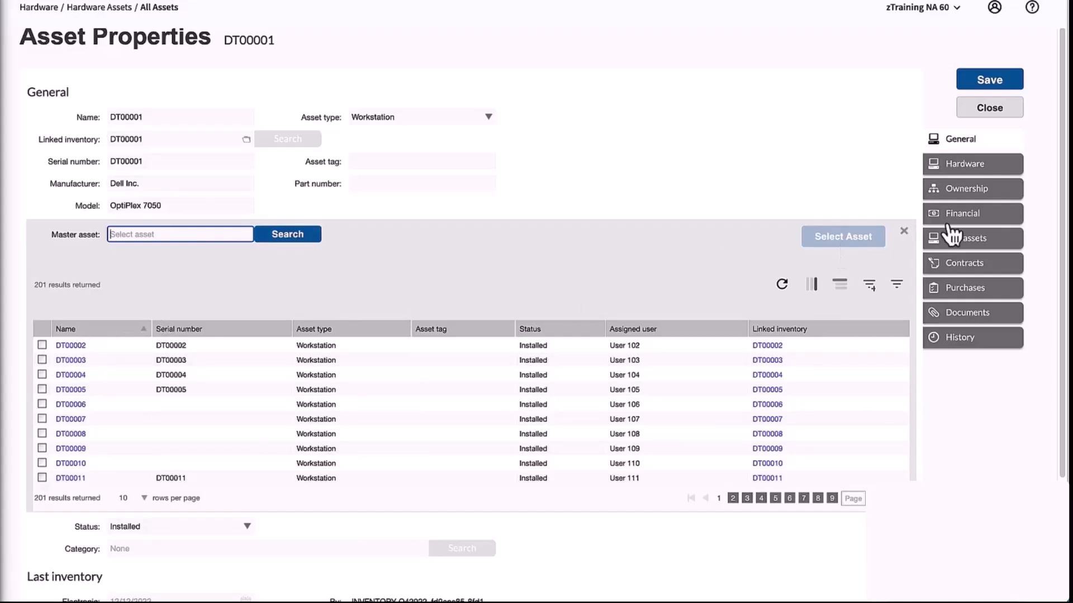
click(904, 232)
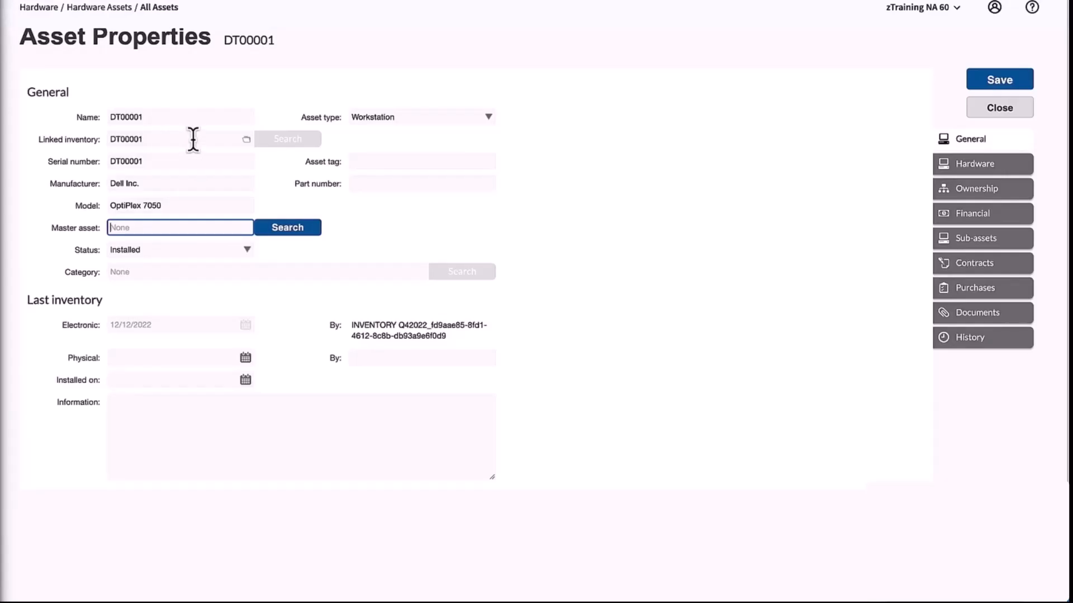
Try the asset's status as Disposed and as Retired
click(248, 249)
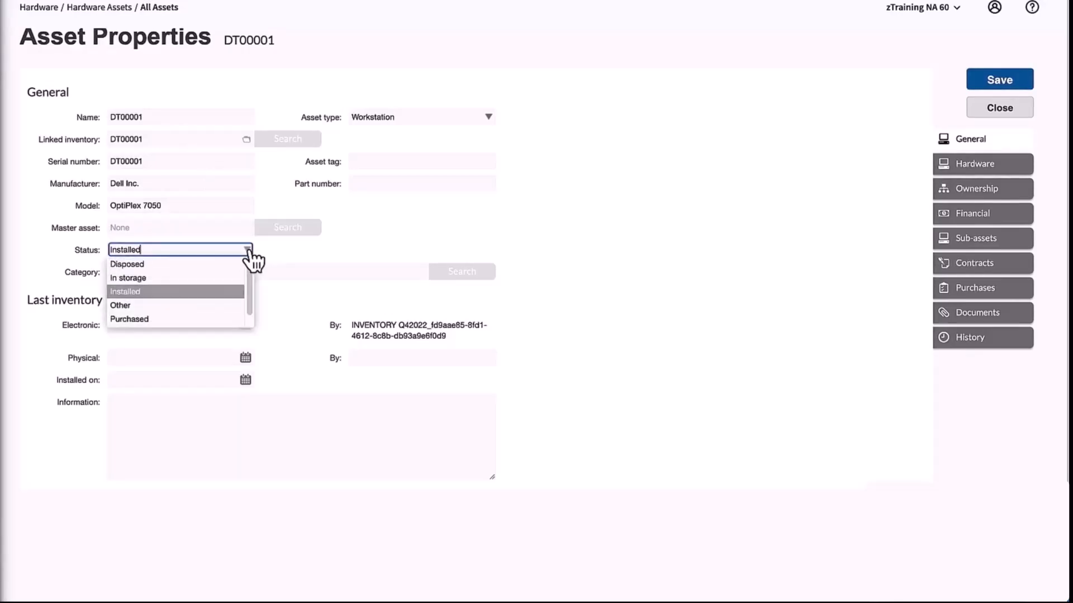
click(186, 263)
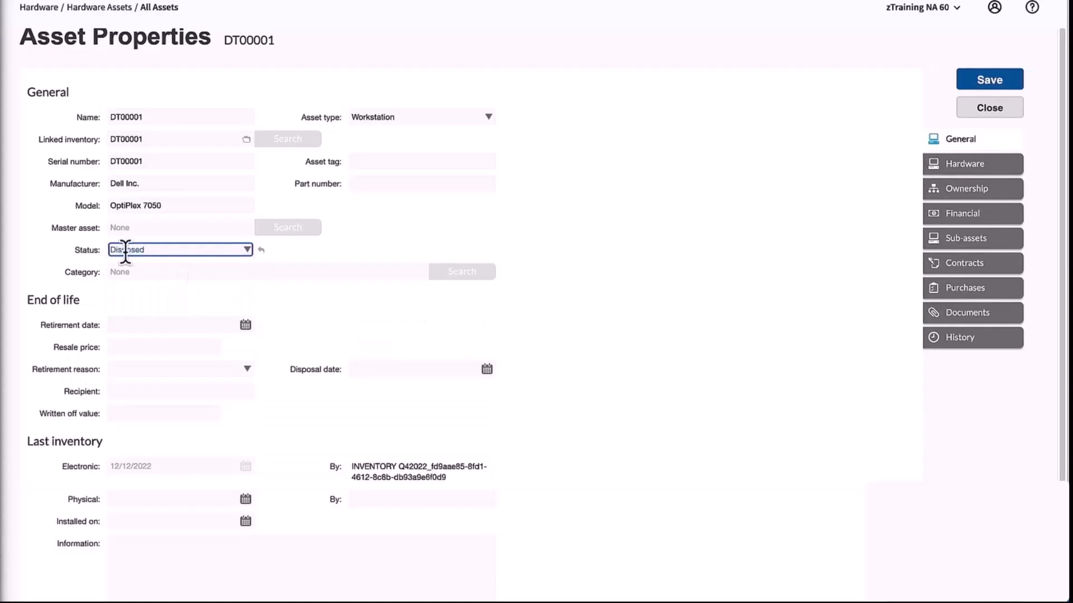
click(248, 251)
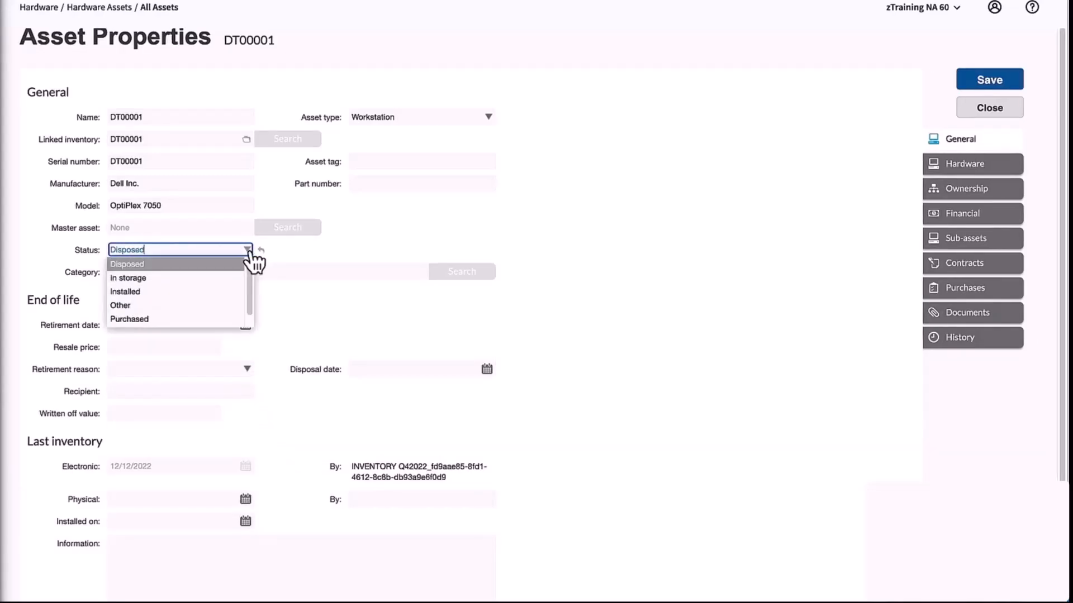
scroll(166, 311, down, 1)
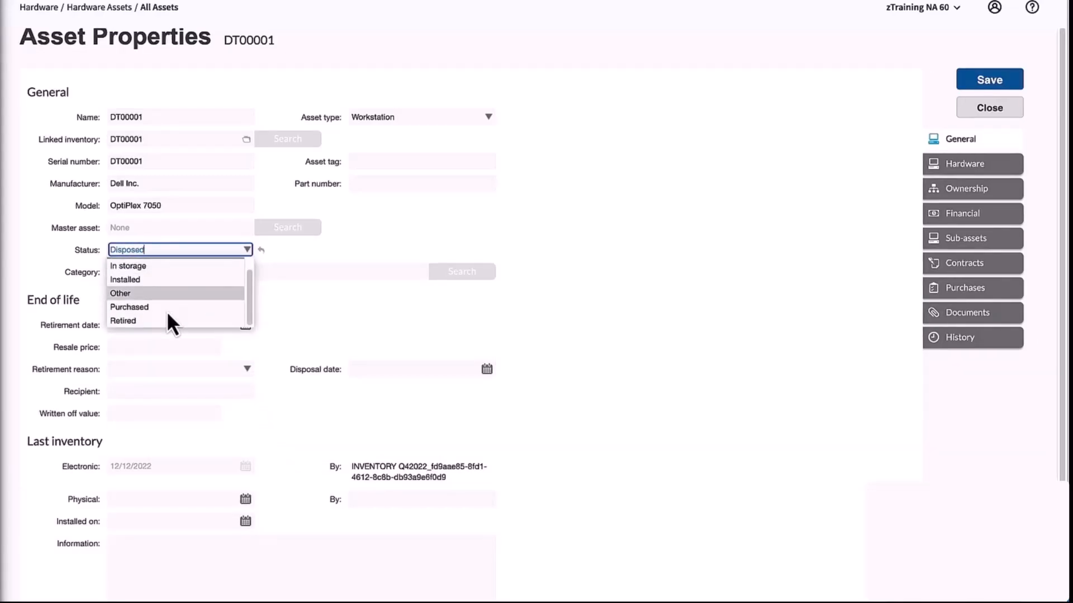
click(156, 320)
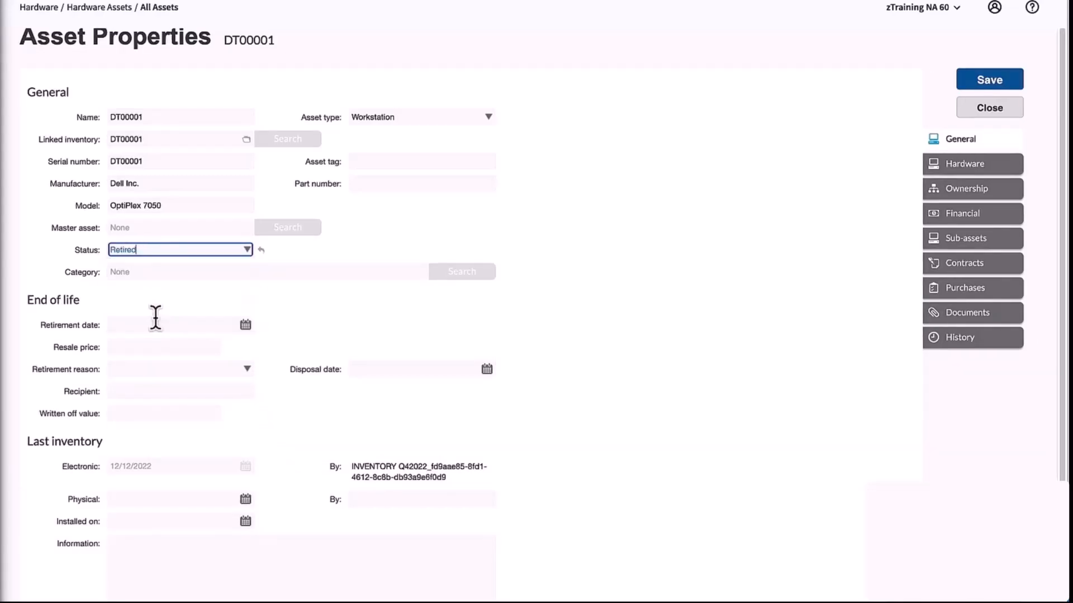
Set the asset's status back to Installed
click(249, 251)
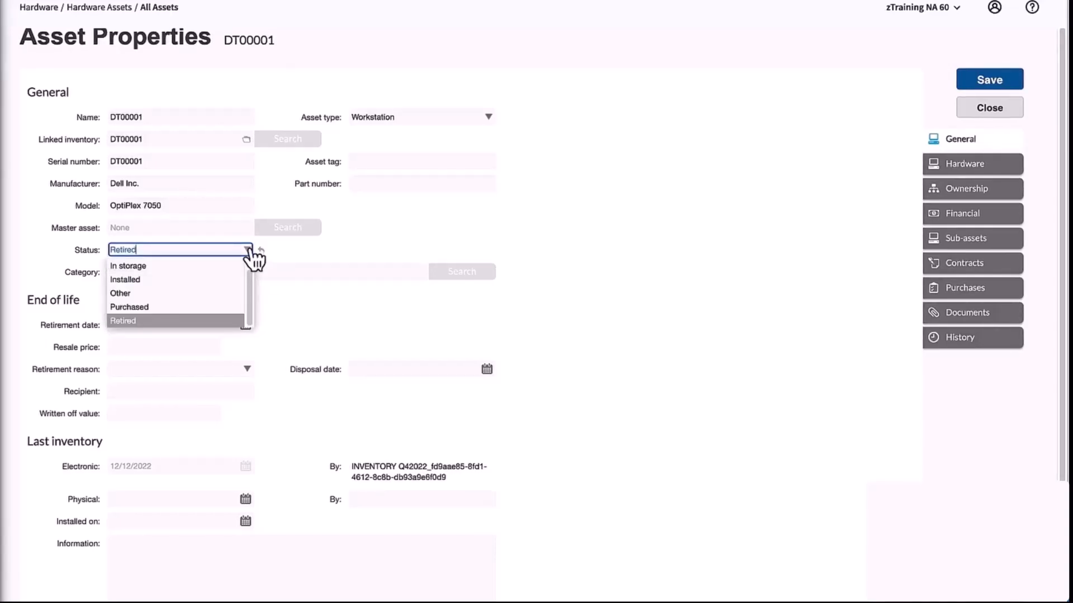
scroll(216, 270, down, 1)
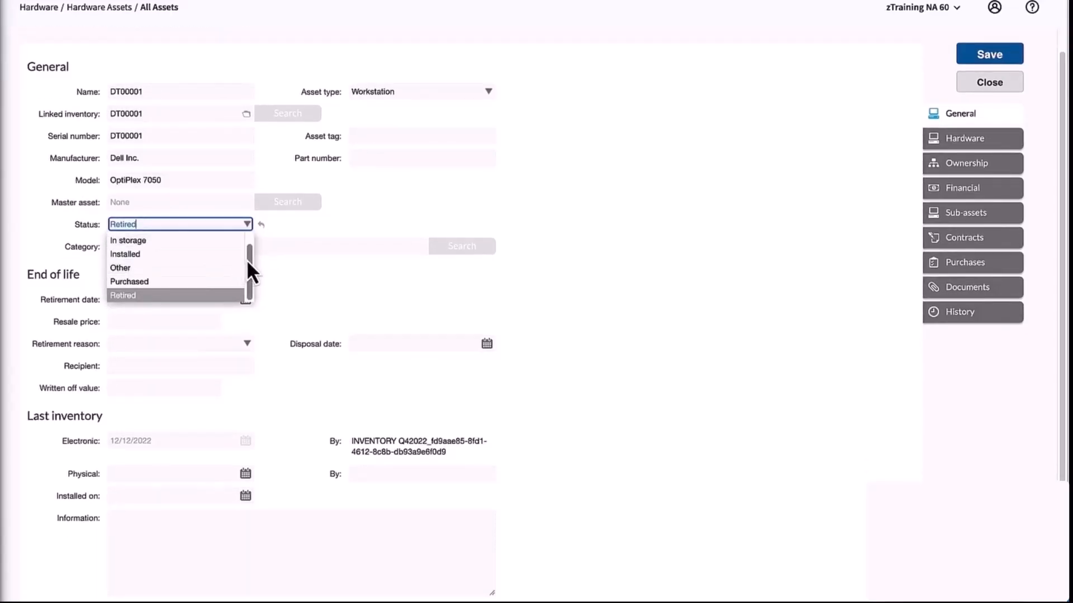
drag(247, 256, 247, 234)
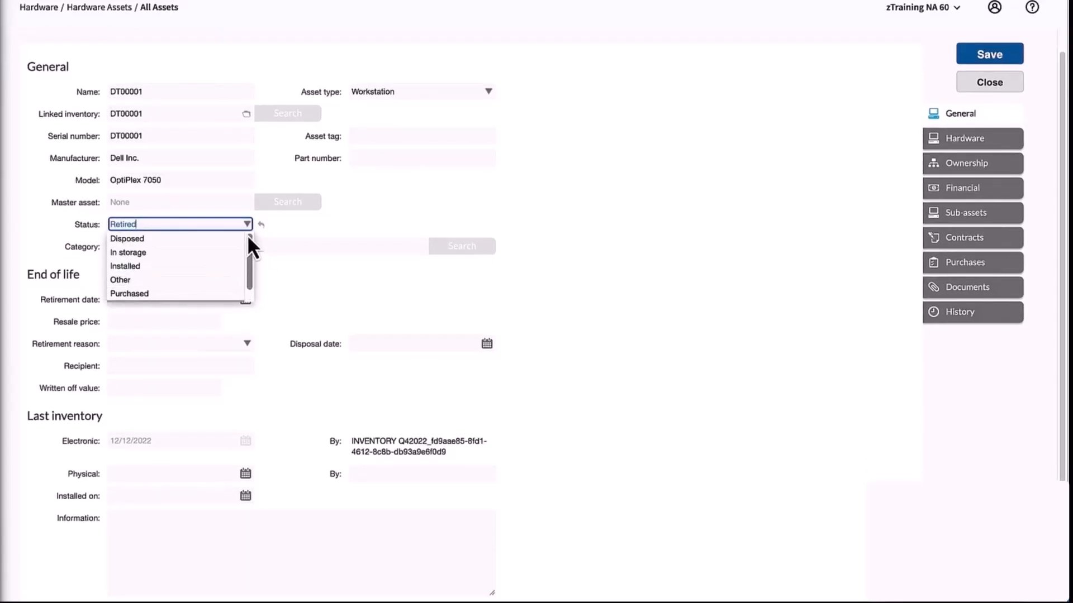
click(182, 269)
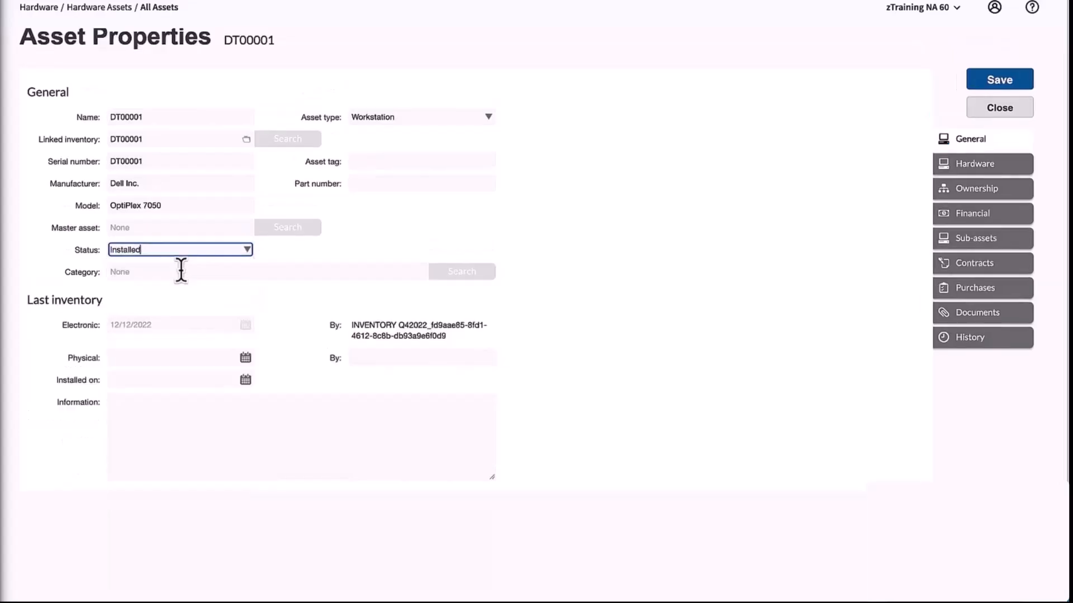
Set the asset's status to Disposed and review the other status options without choosing another
click(247, 250)
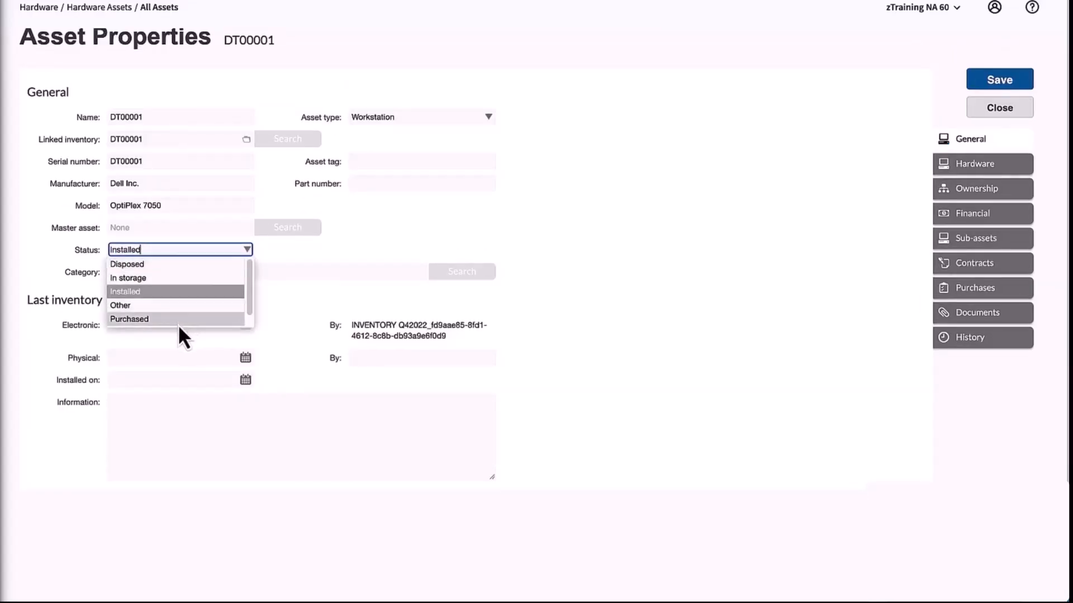
click(161, 268)
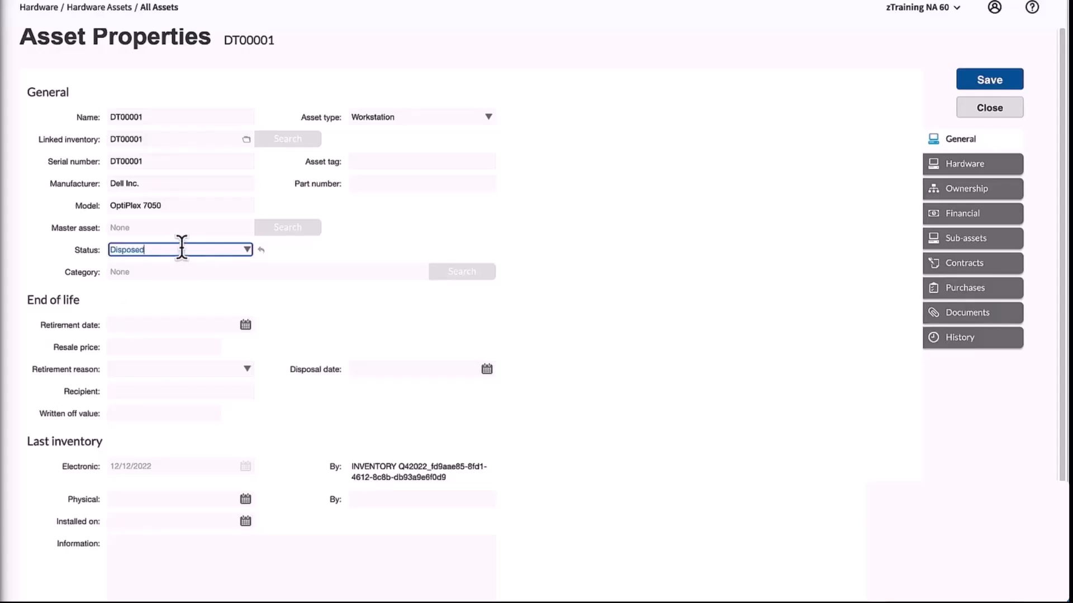
click(247, 250)
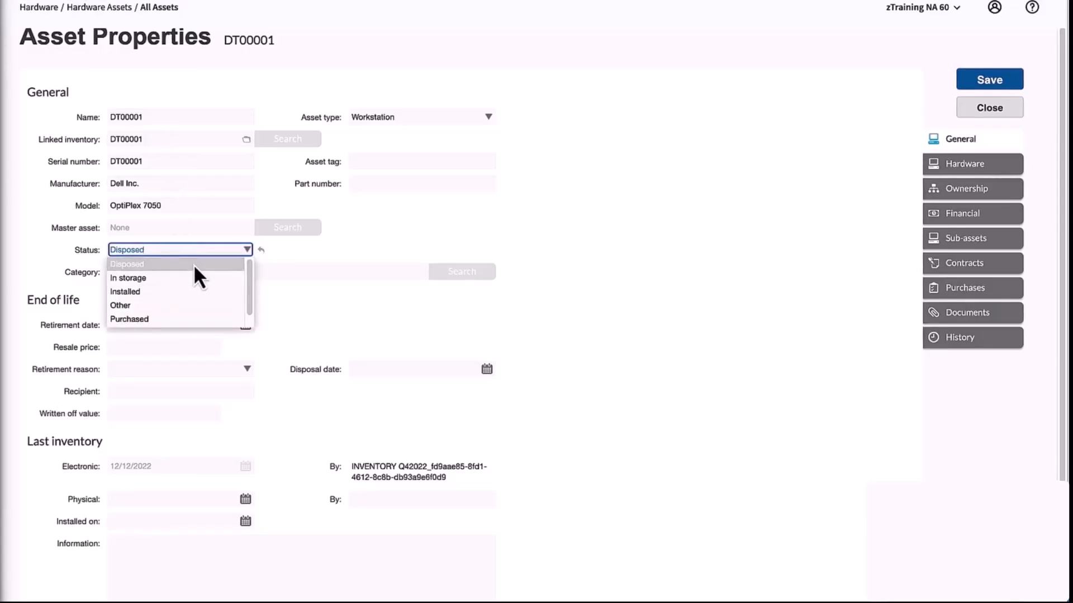
scroll(200, 317, down, 1)
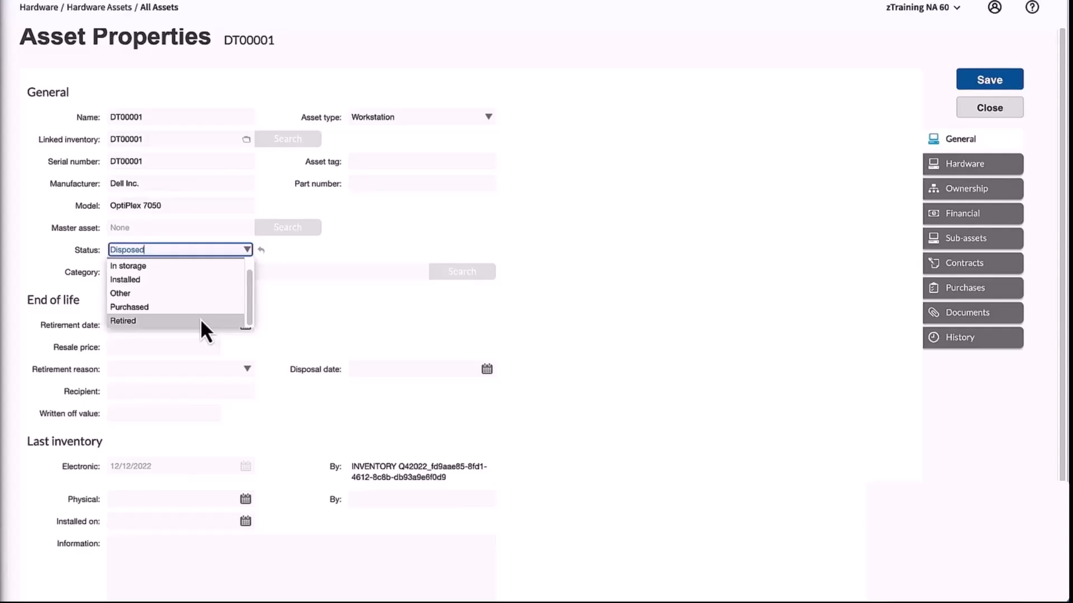
click(360, 316)
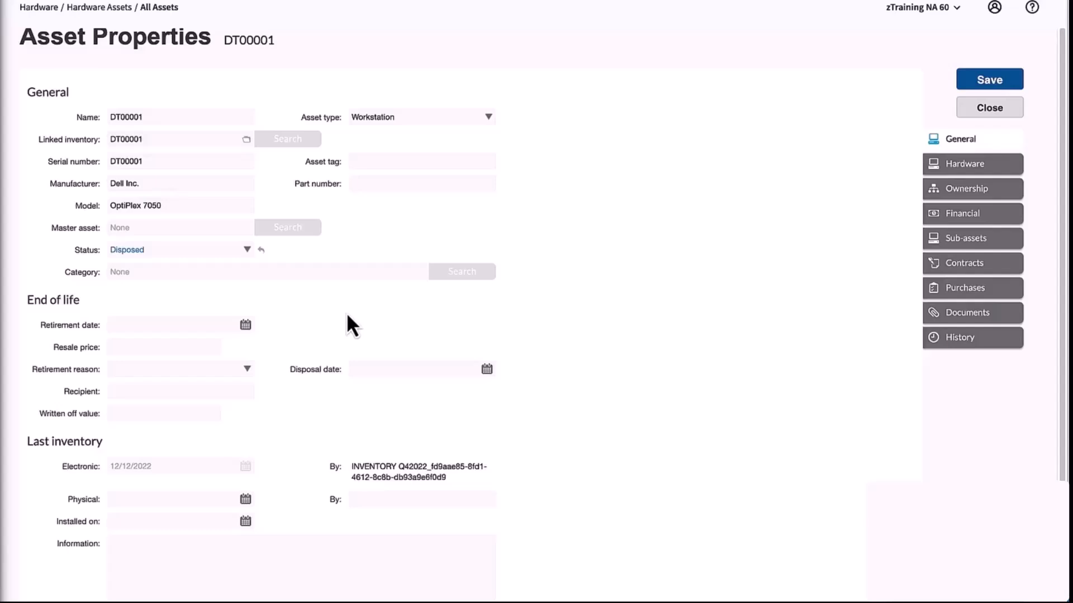
Set the asset's status to In storage, restore it to Installed, and review the full list of status options
click(184, 250)
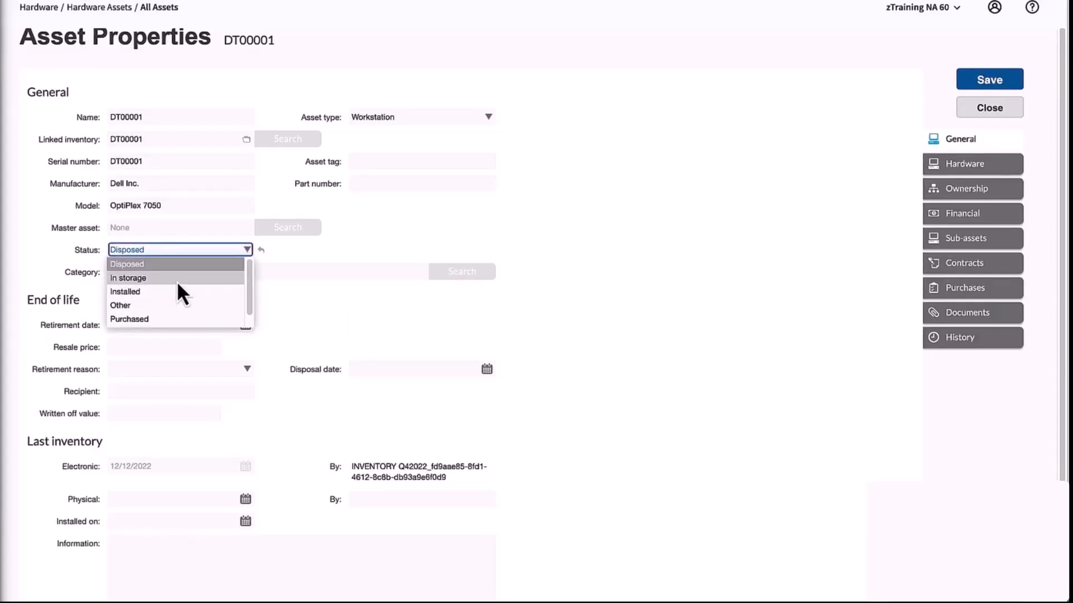
click(175, 279)
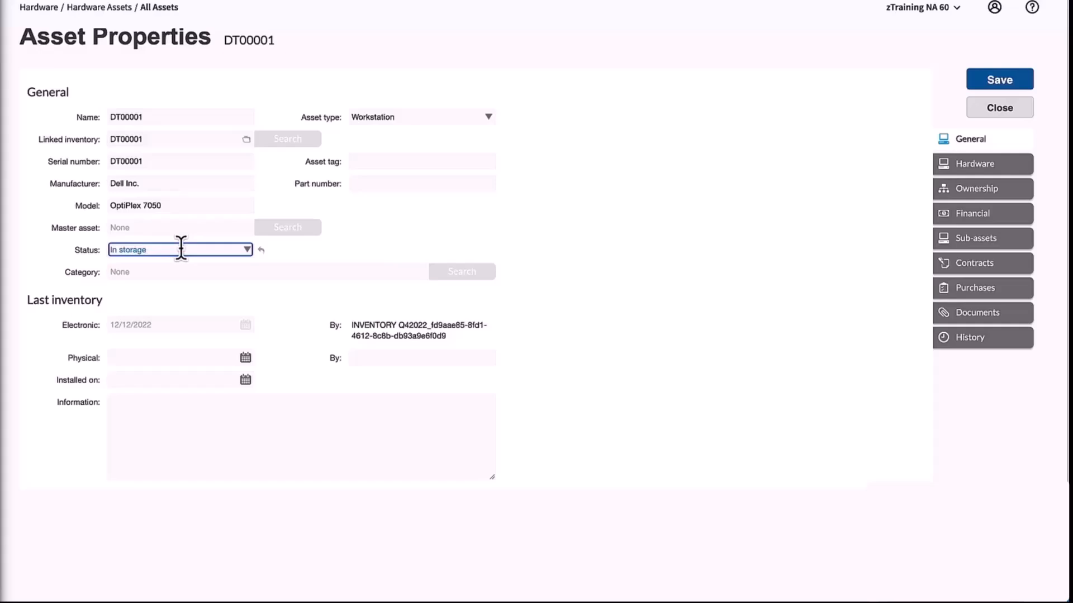
scroll(178, 250, down, 1)
click(247, 250)
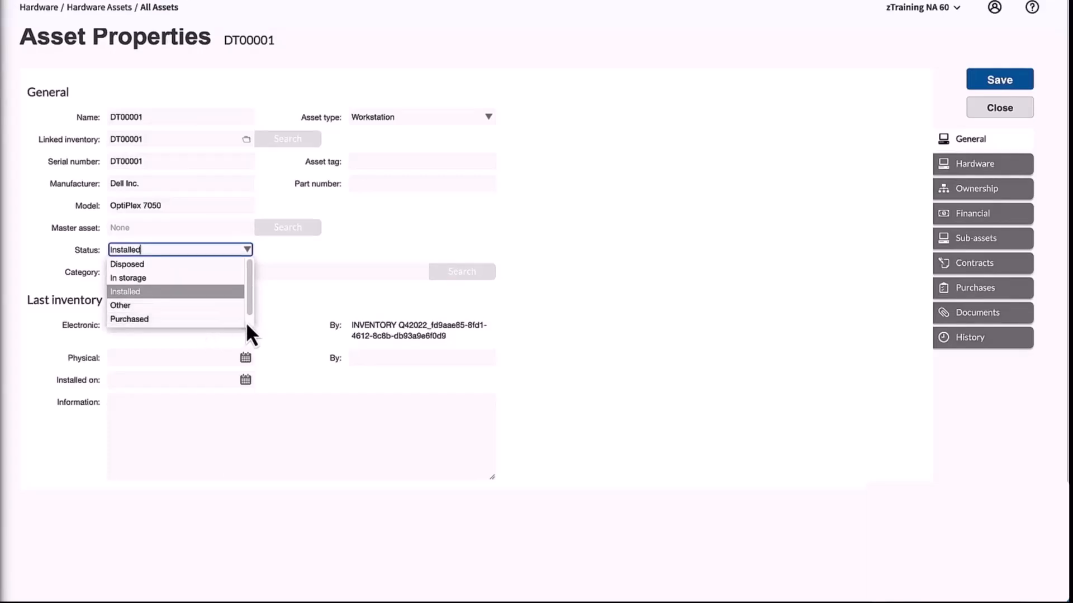
drag(250, 298, 250, 309)
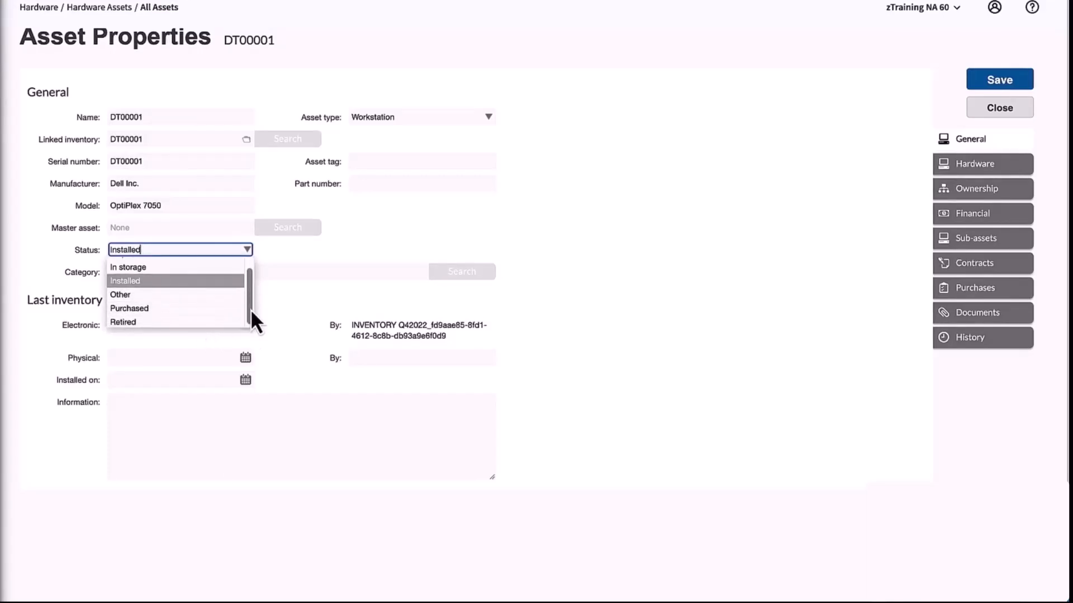
click(315, 295)
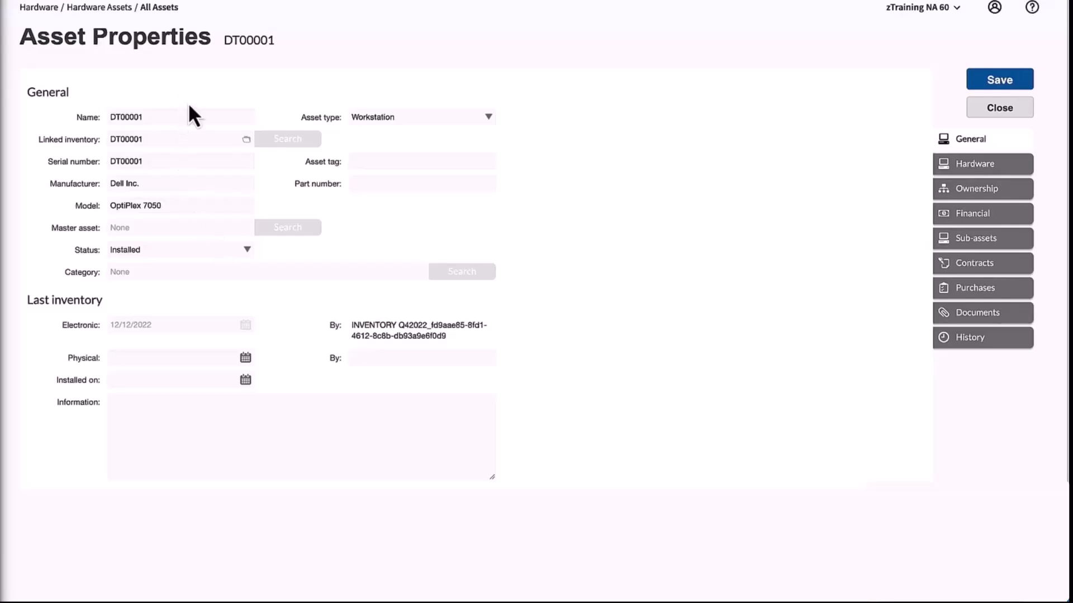
Assign the category Client Categories/Asset Categories to the asset
click(248, 272)
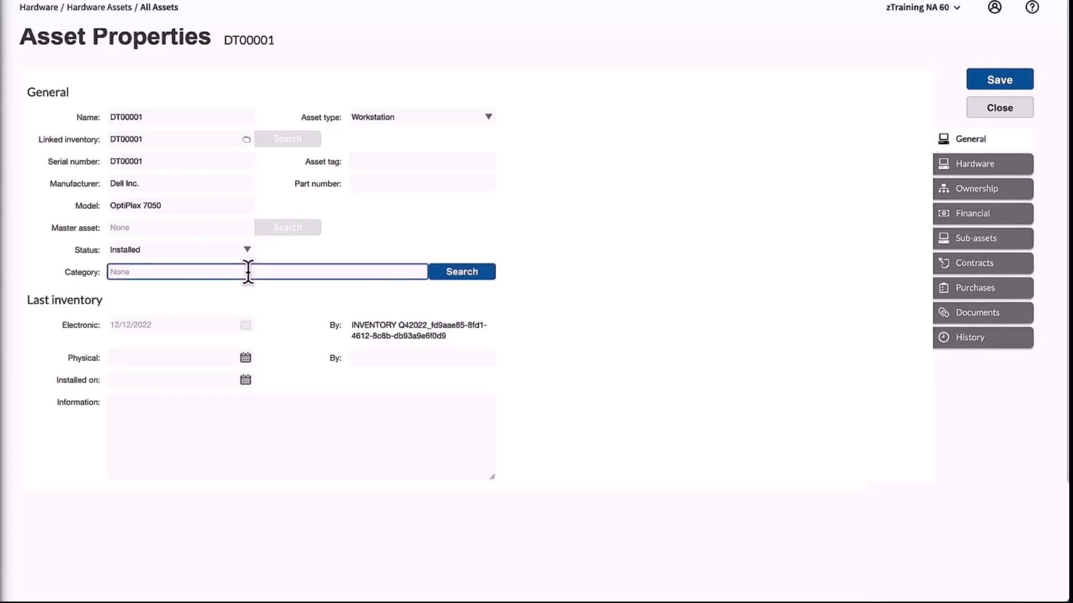
click(469, 275)
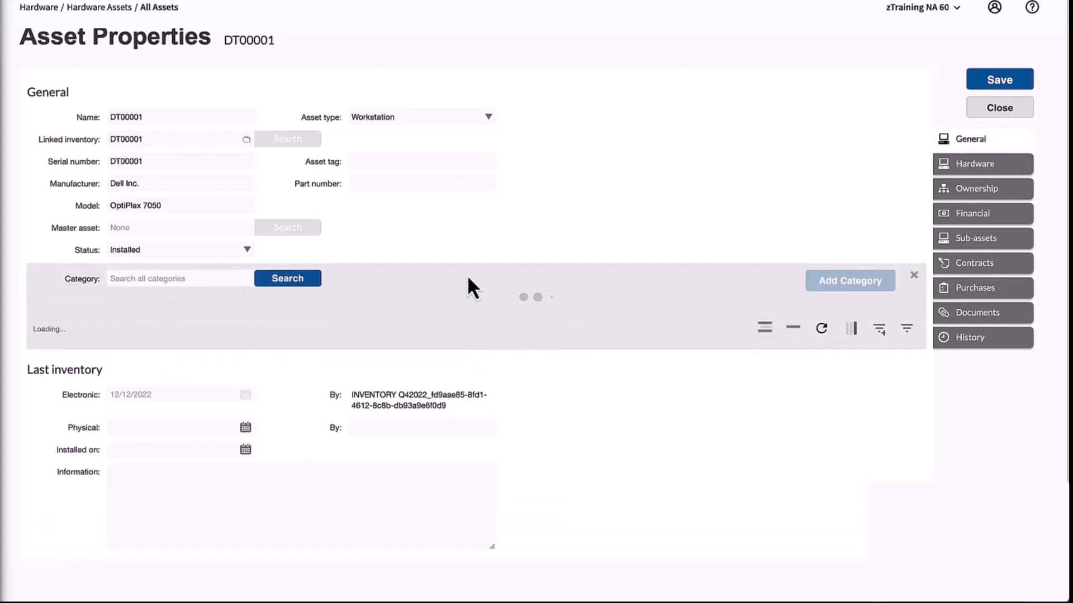
click(61, 389)
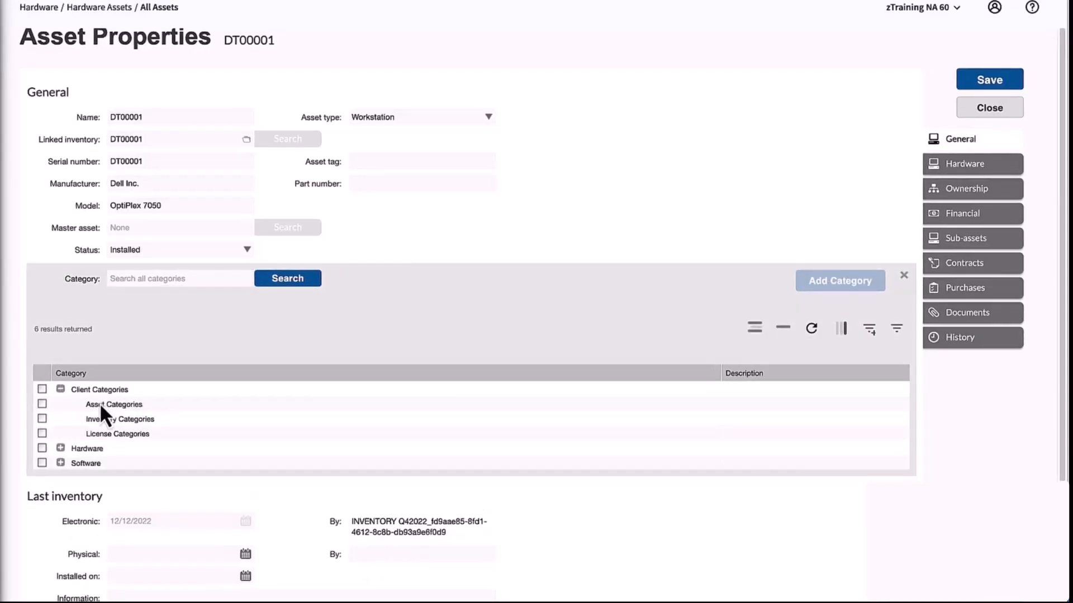
click(42, 404)
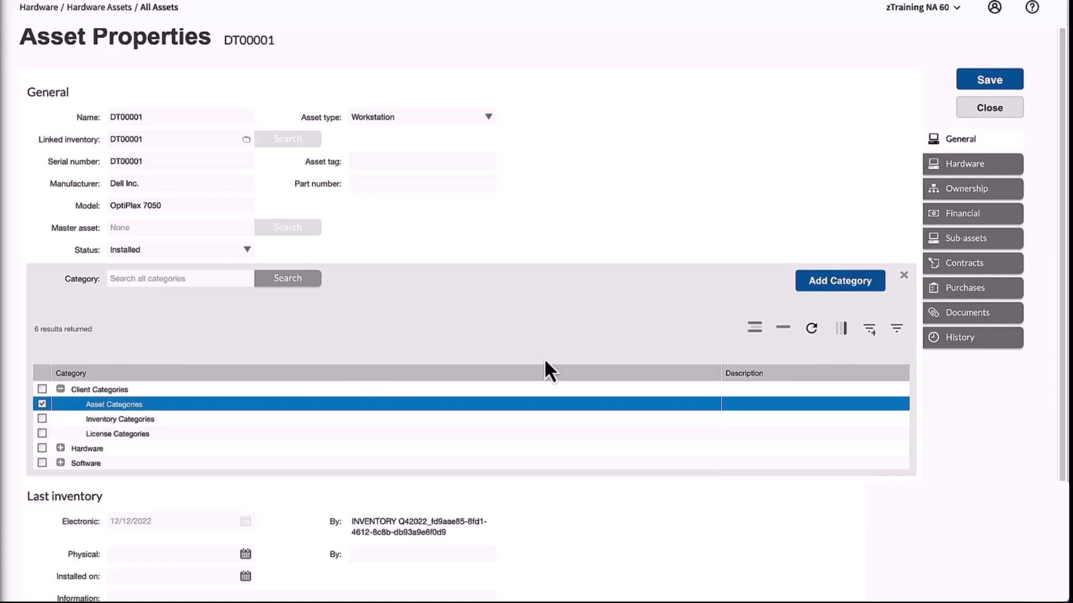
click(827, 293)
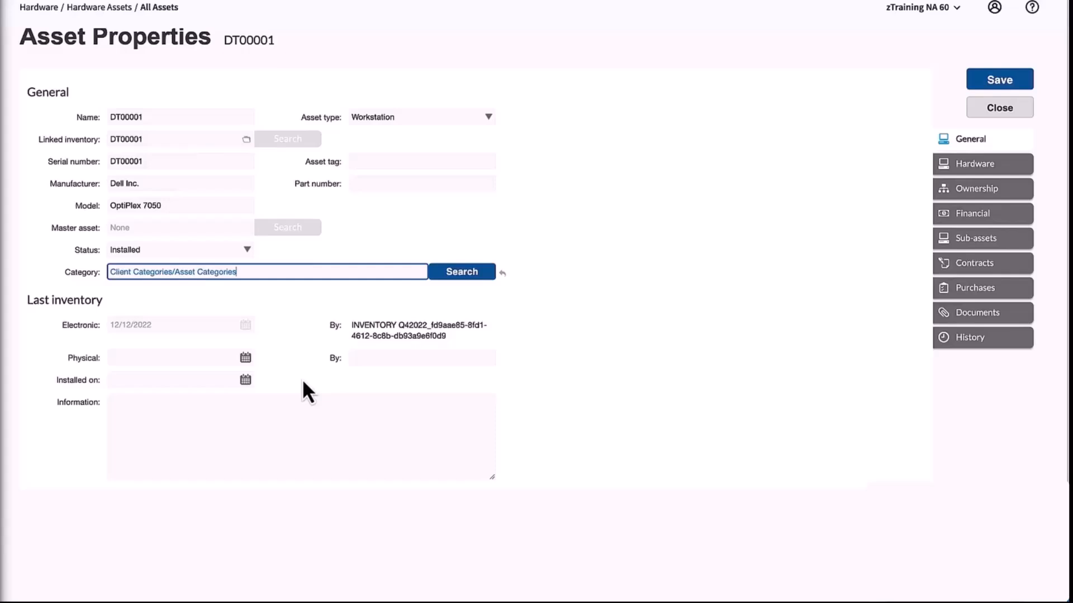
Review the asset's hardware details and its ownership and access rights
click(130, 413)
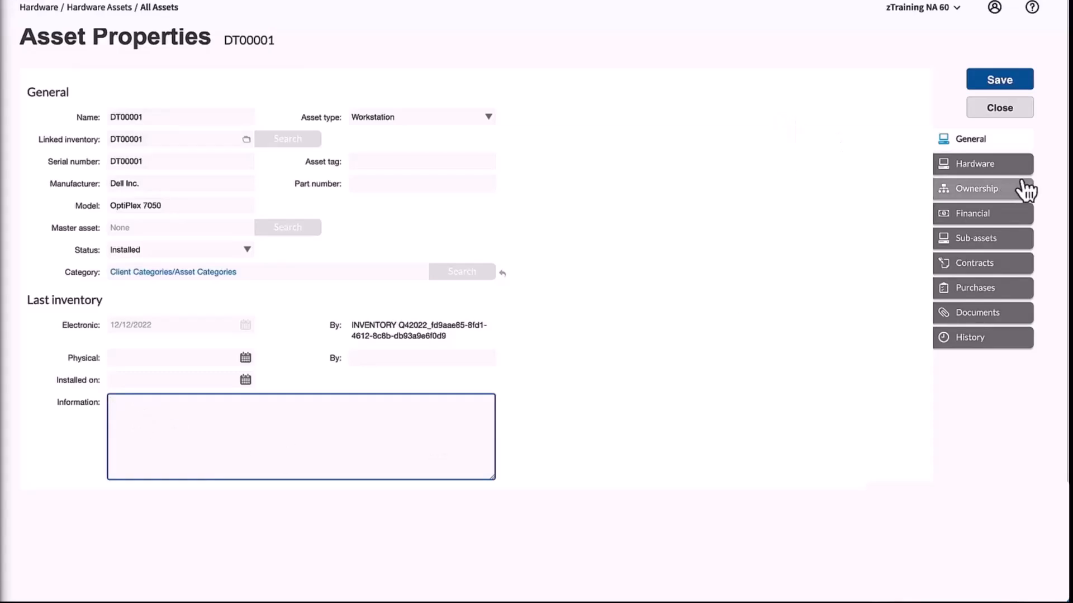
click(992, 167)
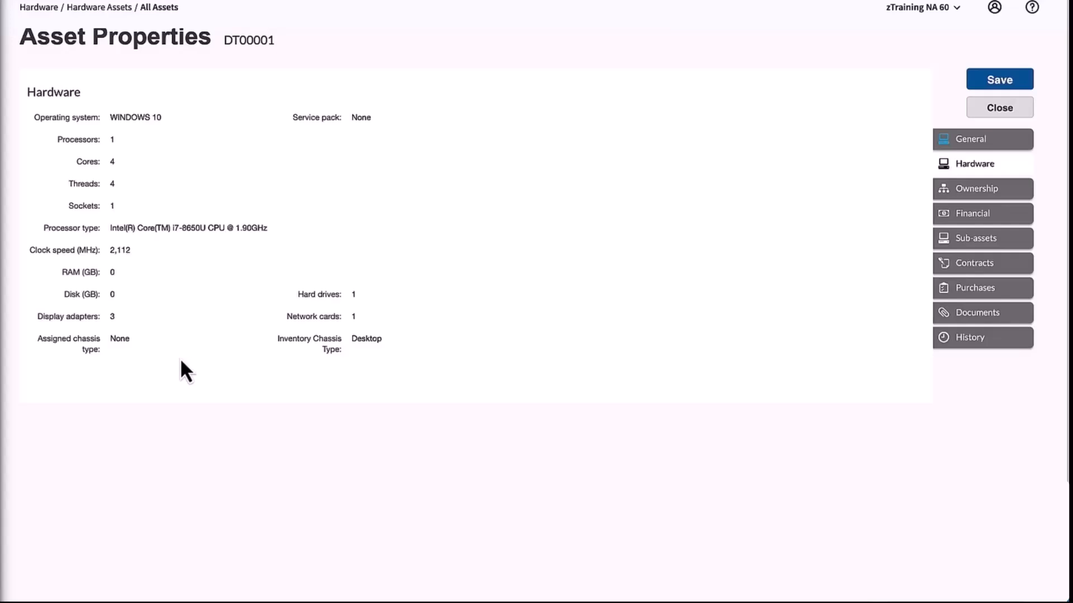
click(970, 191)
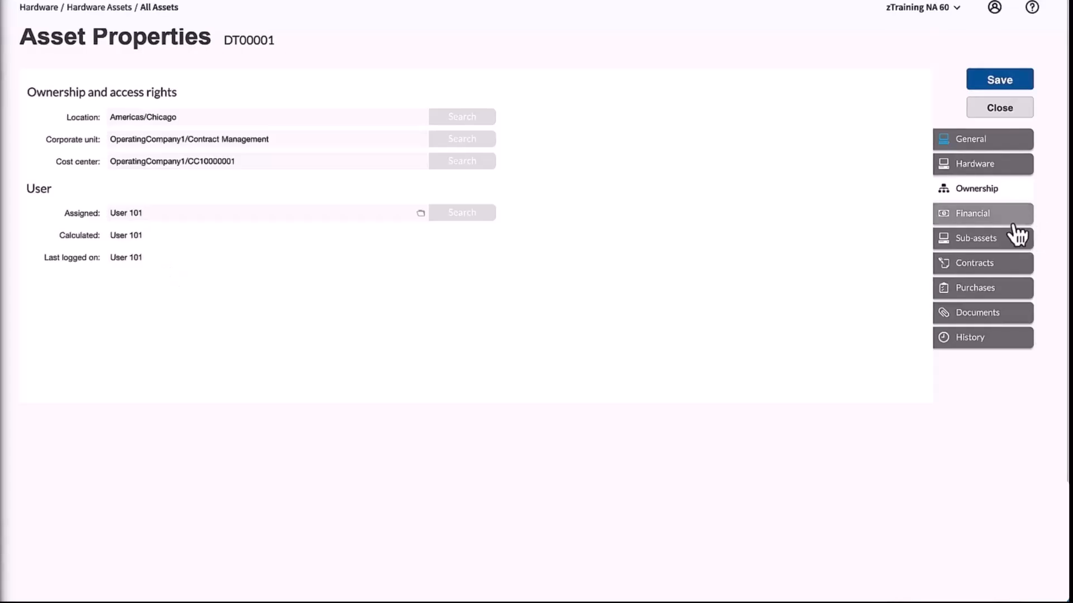
Set the asset's acquisition mode to Leased in its financial details
click(992, 219)
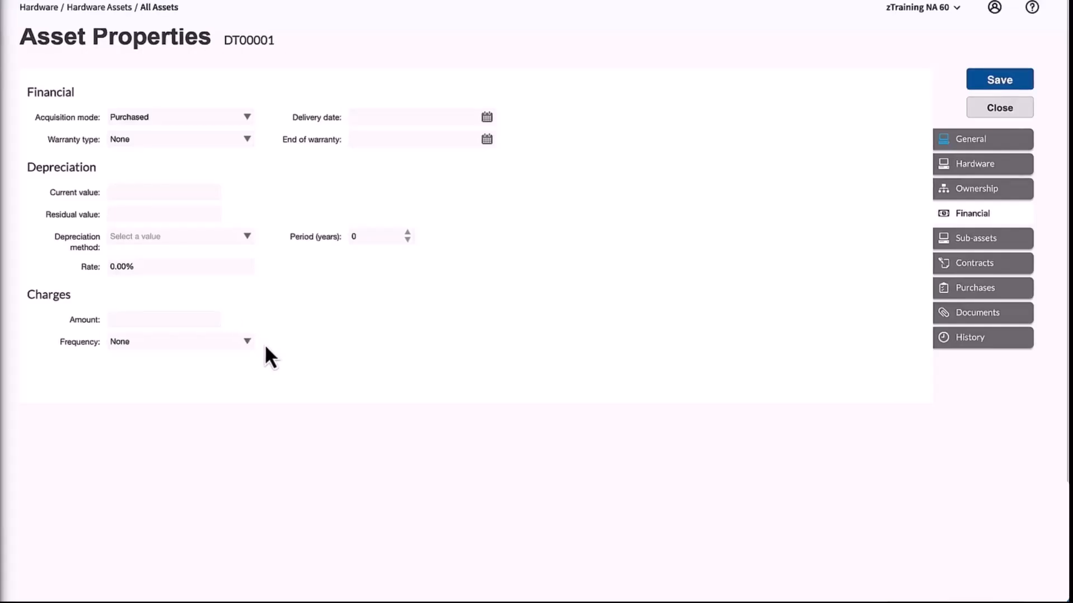
click(247, 120)
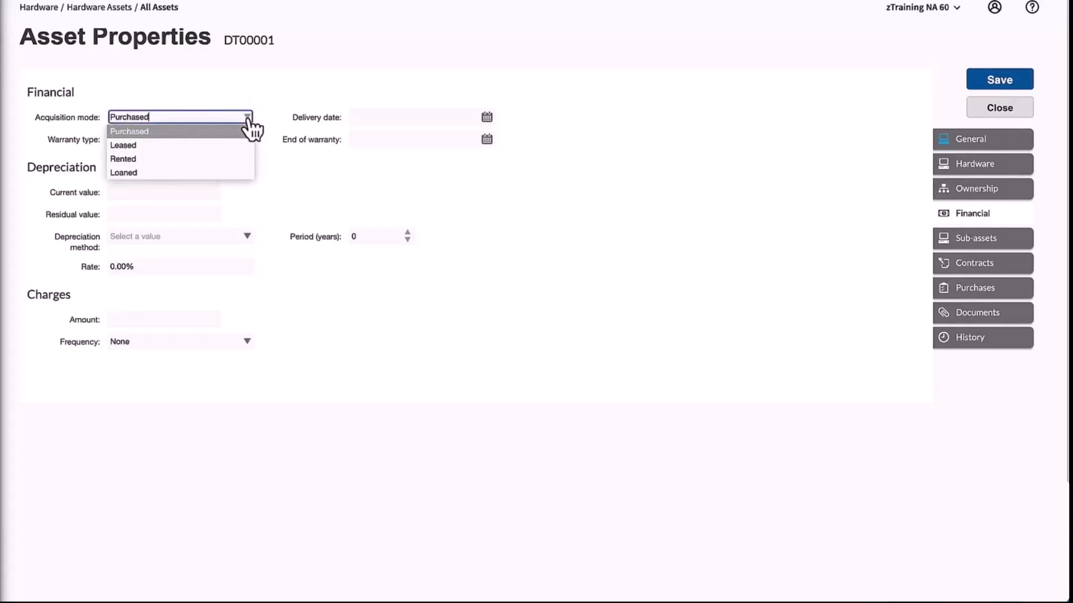
click(223, 144)
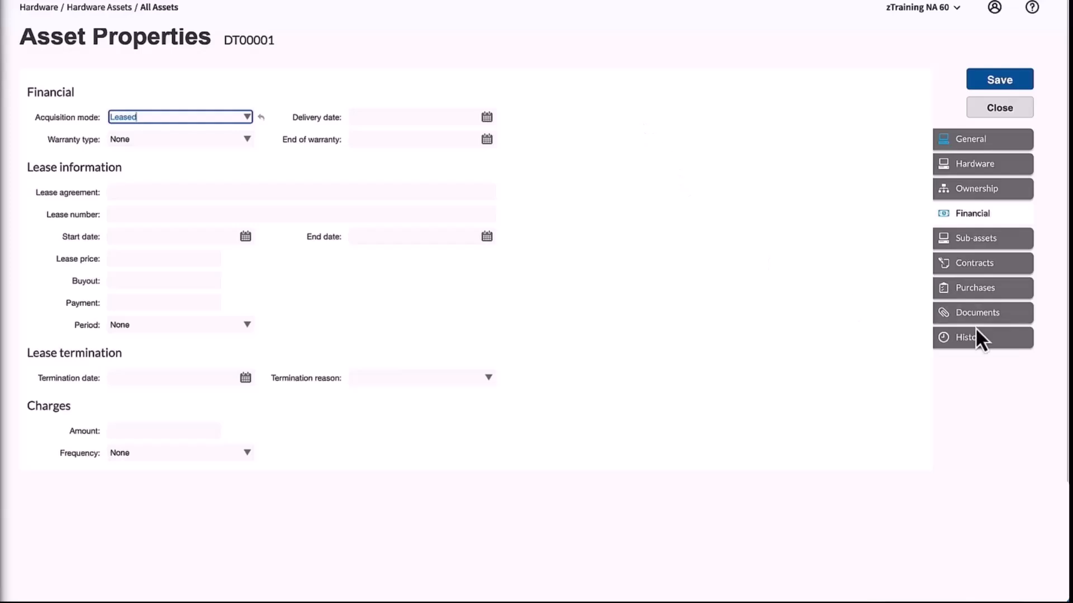
Find the monitor asset Monitor001 by filtering asset names on "monit" and add it as a sub-asset
click(1003, 240)
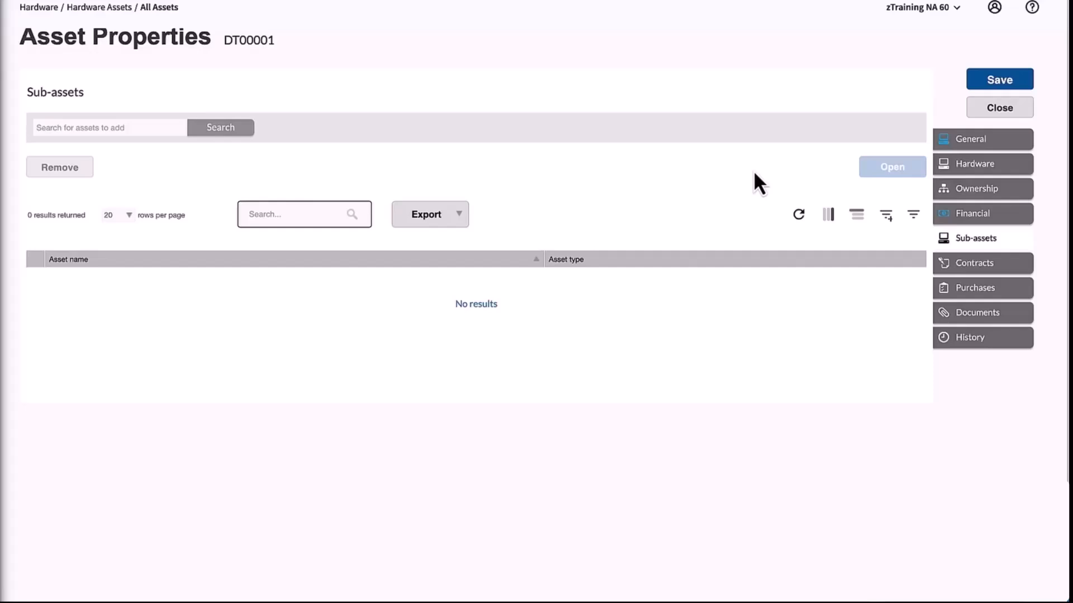
click(231, 129)
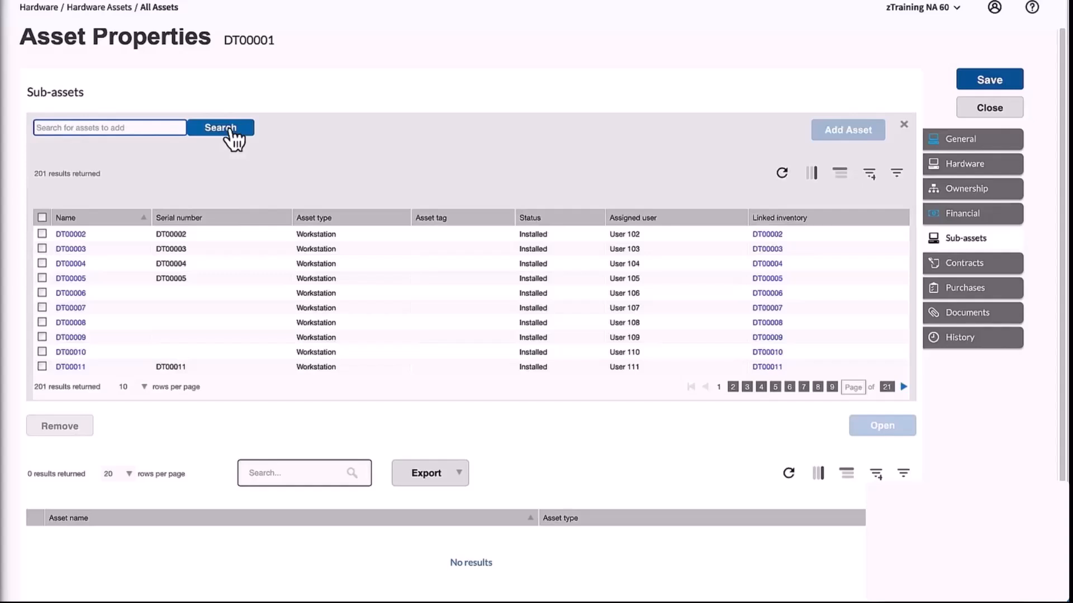
click(897, 172)
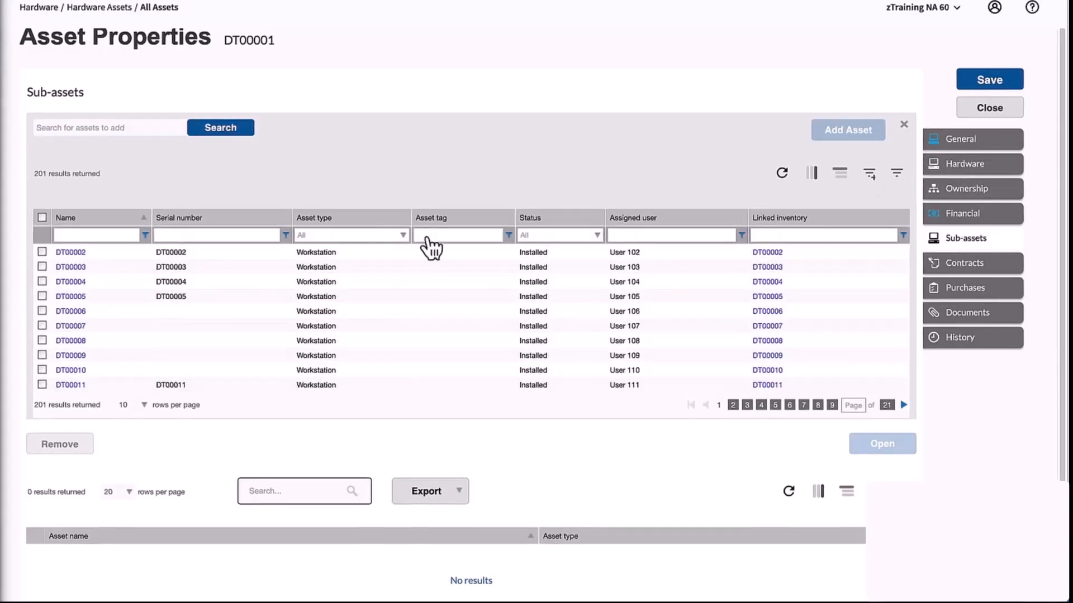
click(87, 235)
text(monit)
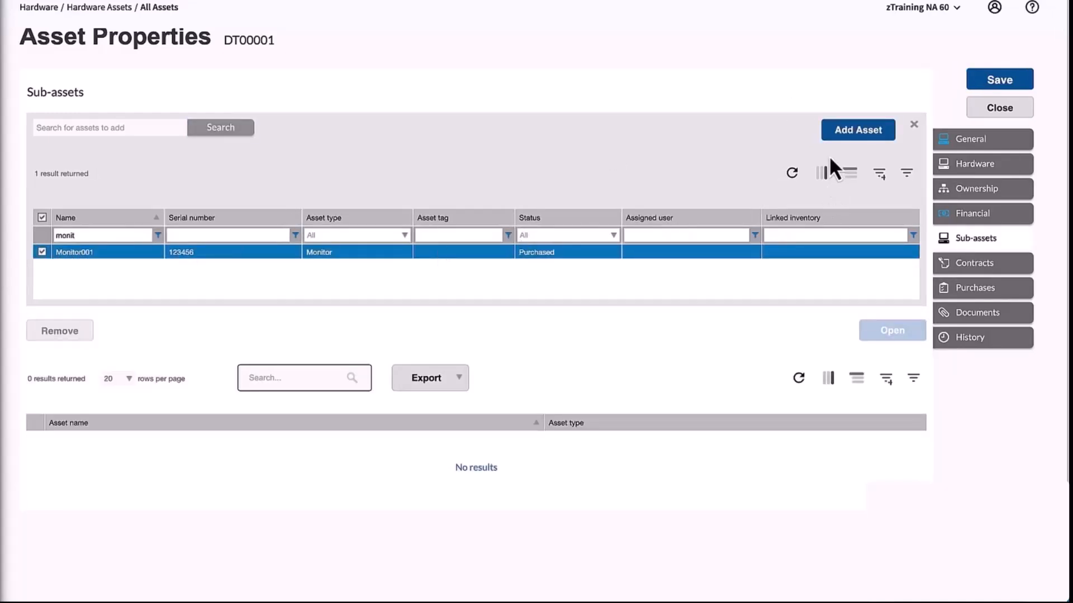
click(879, 131)
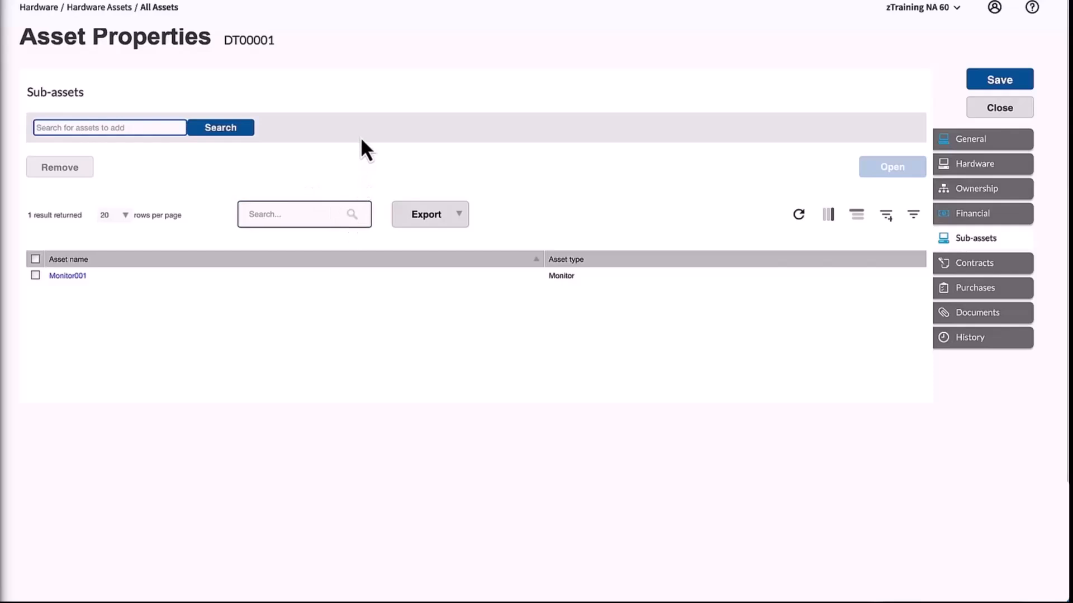
Link the Dell Hardware Support Contract to the asset as a related contract, staying on the page if asked to leave
click(1010, 269)
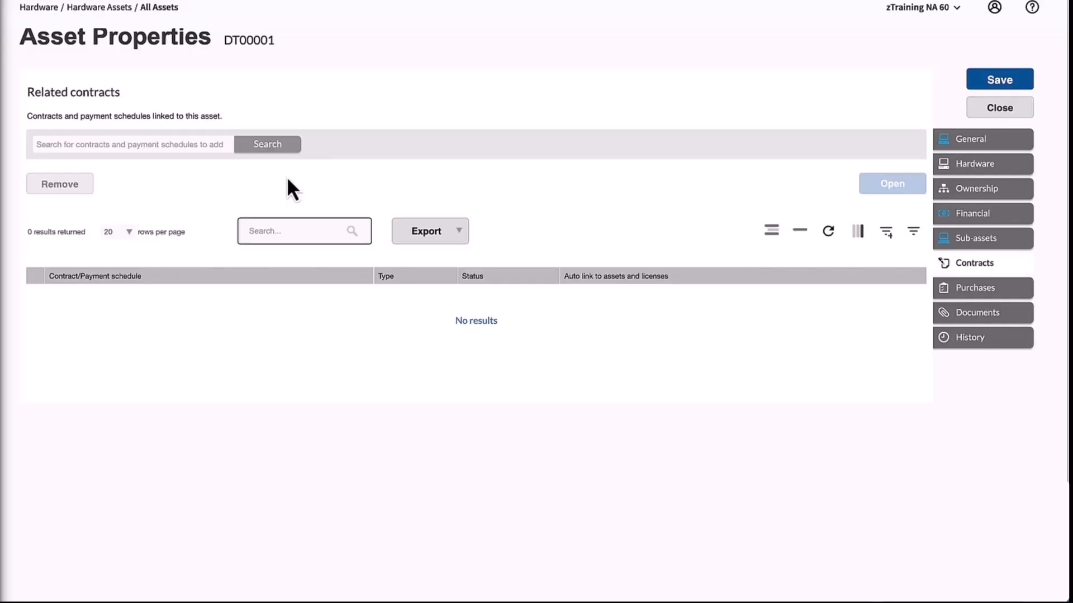
click(204, 144)
click(265, 147)
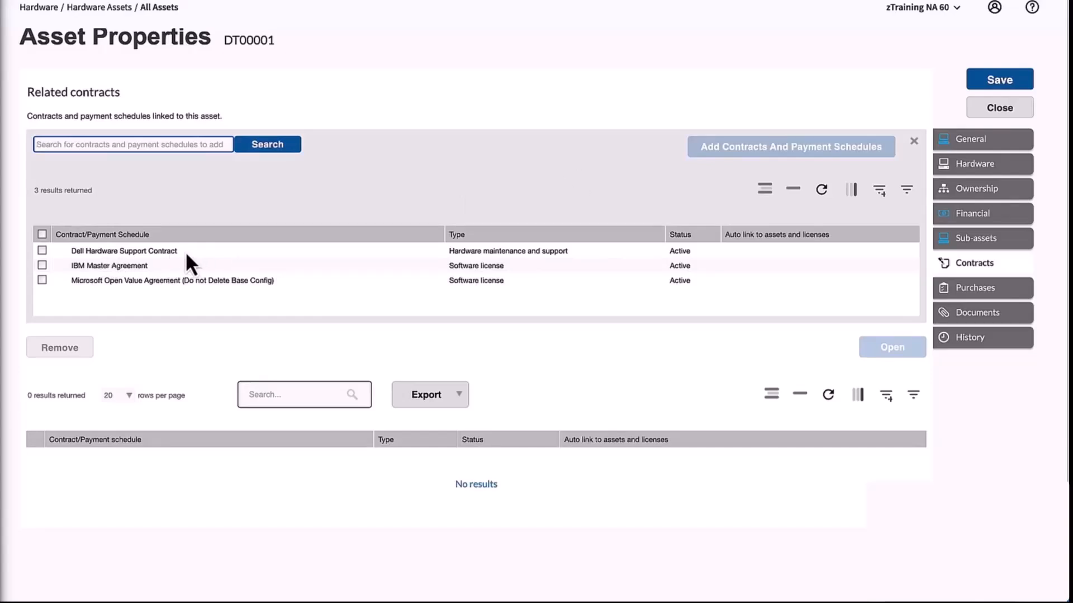
click(42, 250)
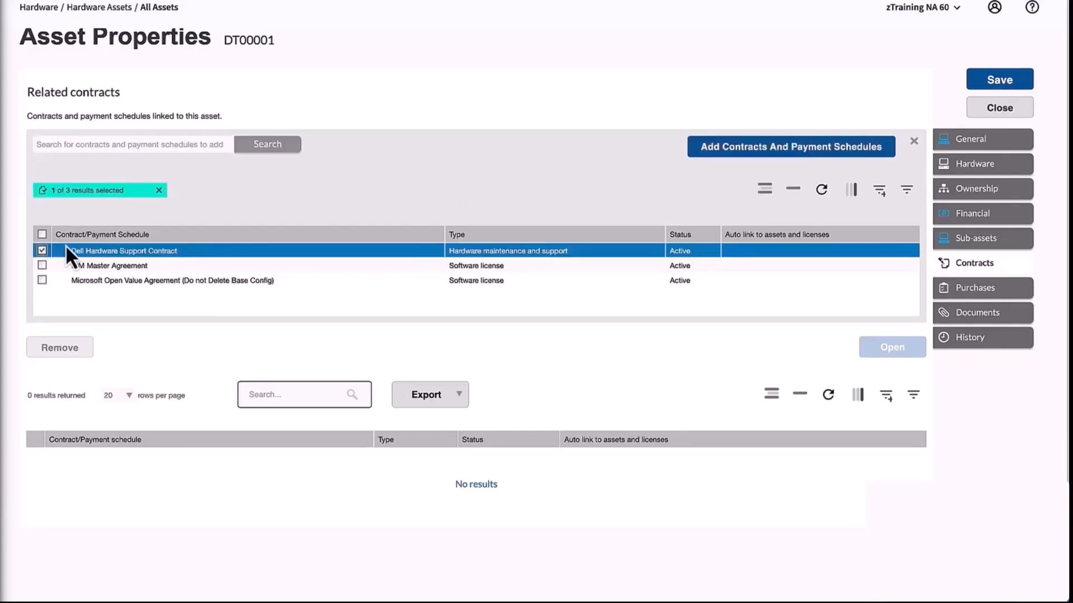
click(800, 146)
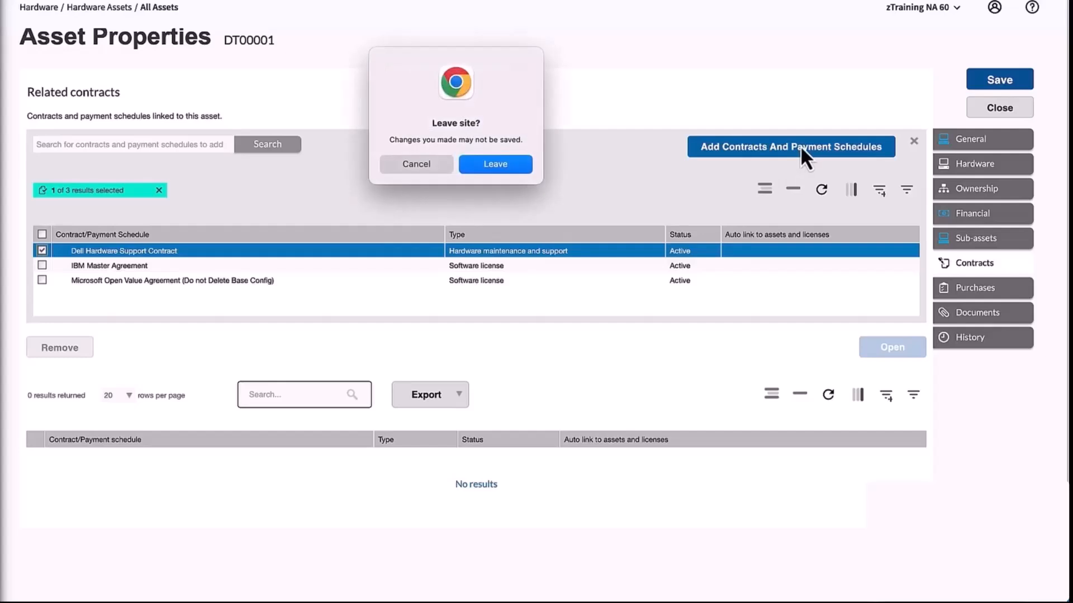
click(432, 166)
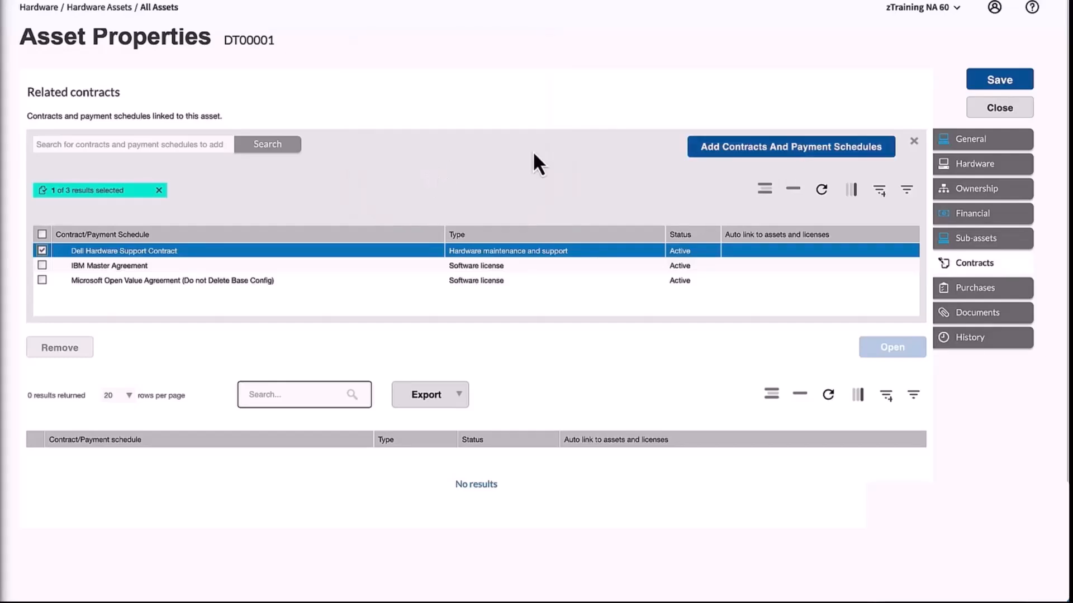
click(848, 161)
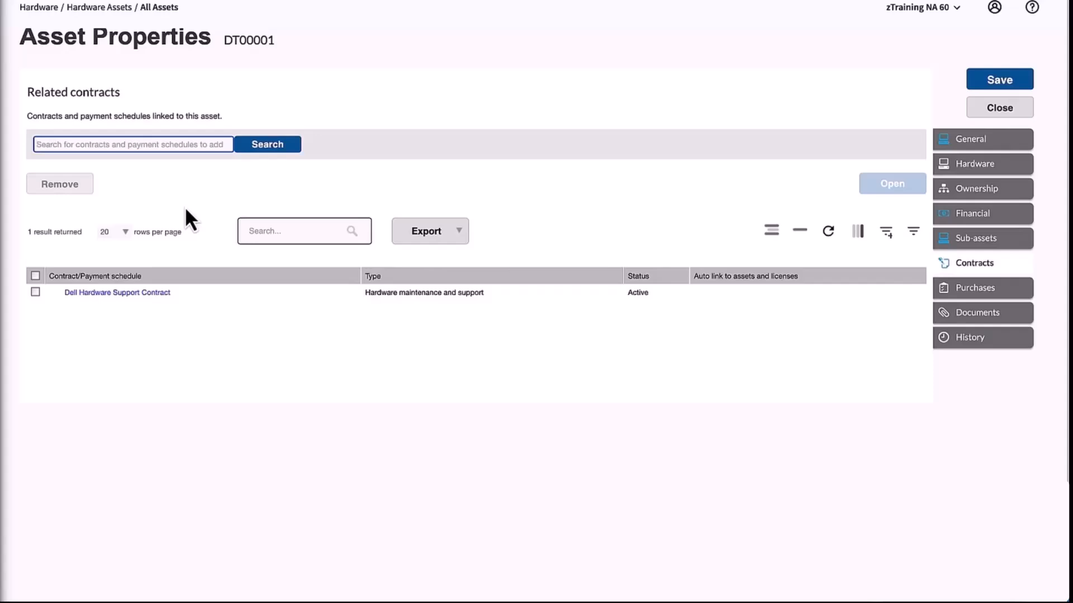
Review the asset's related purchases, its related documents and its history of changes
click(998, 289)
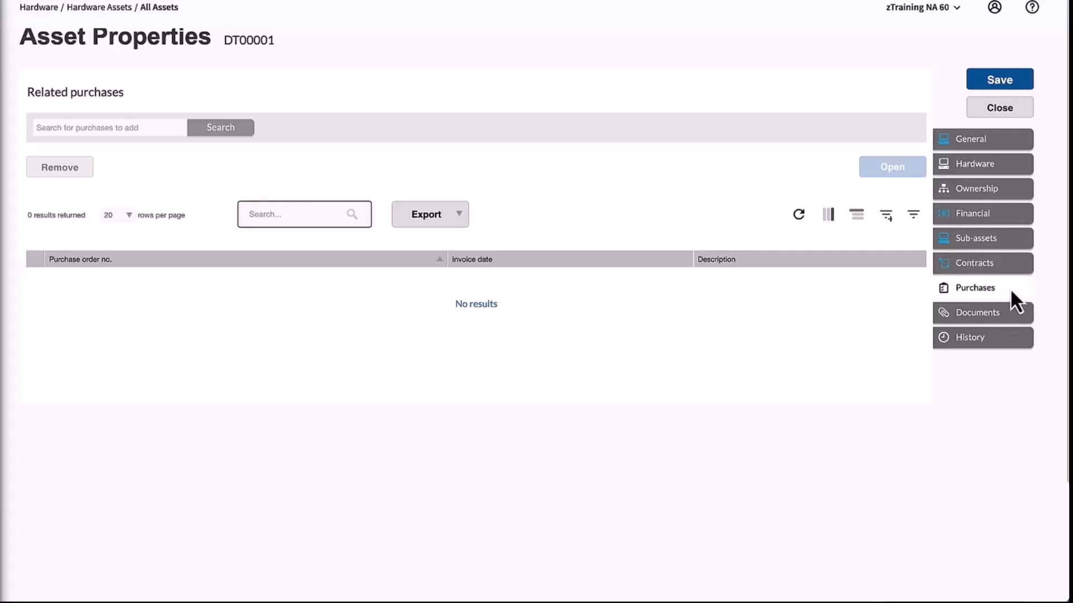
click(995, 318)
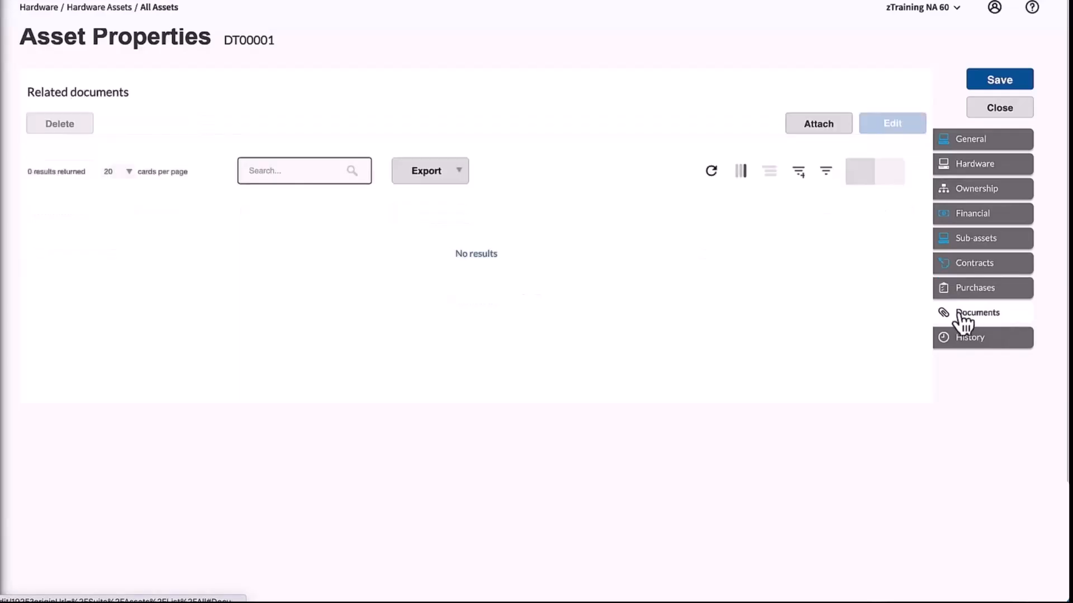
click(992, 351)
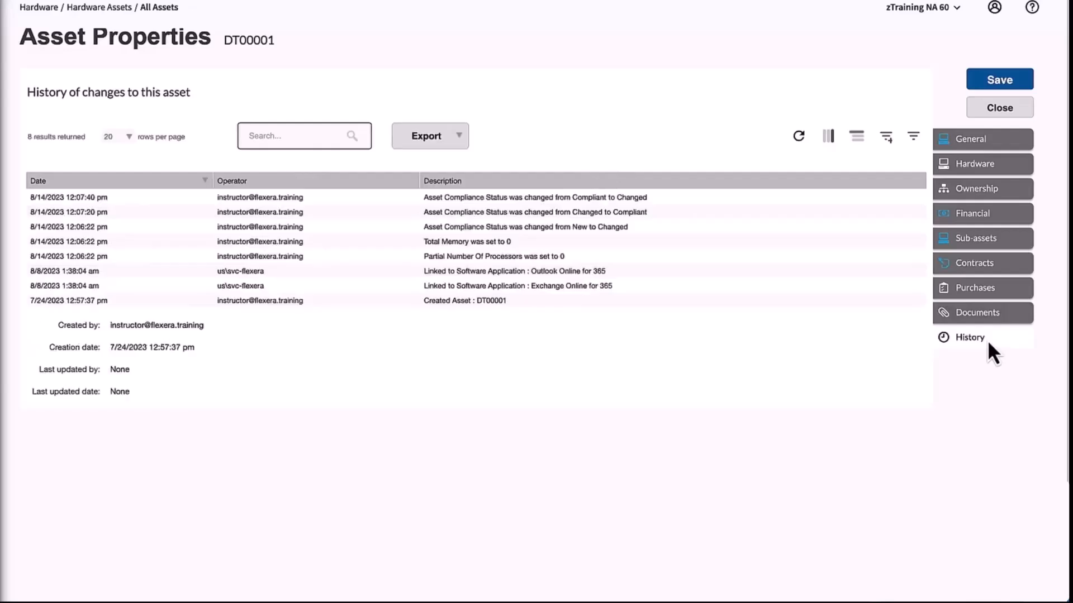